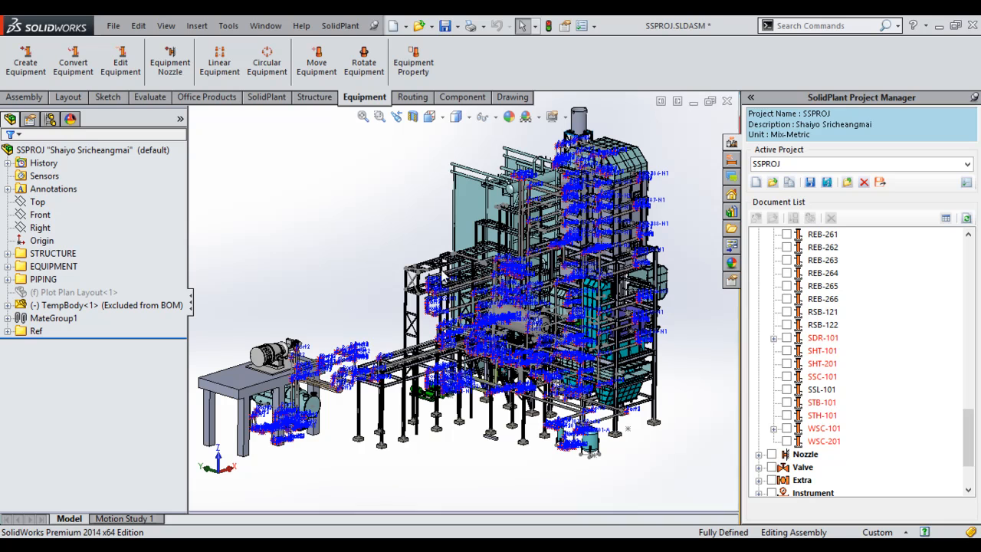
Step: Open the part M_Vess.SLDPRT from the SSPROJ project folder, with its preview shown beforehand
left_click(418, 28)
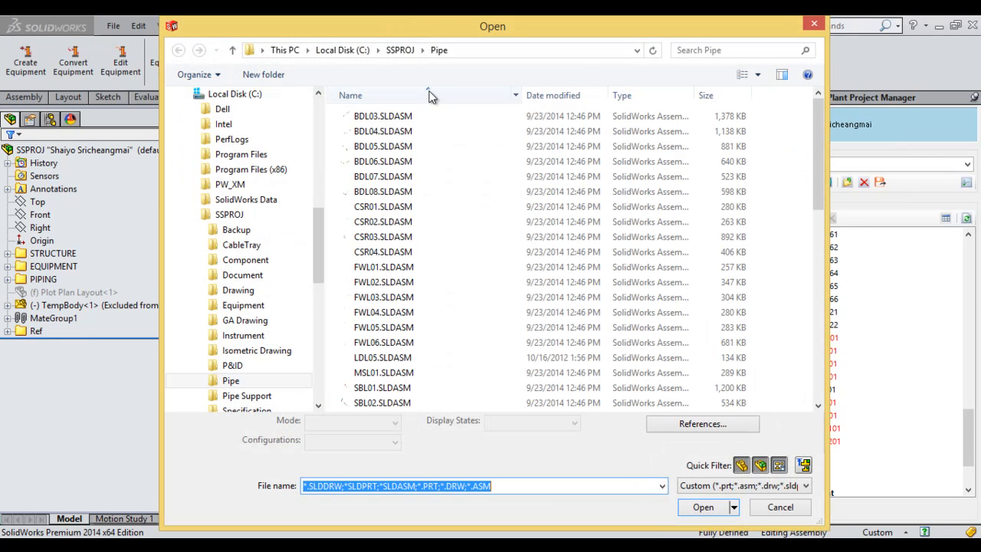
left_click(397, 49)
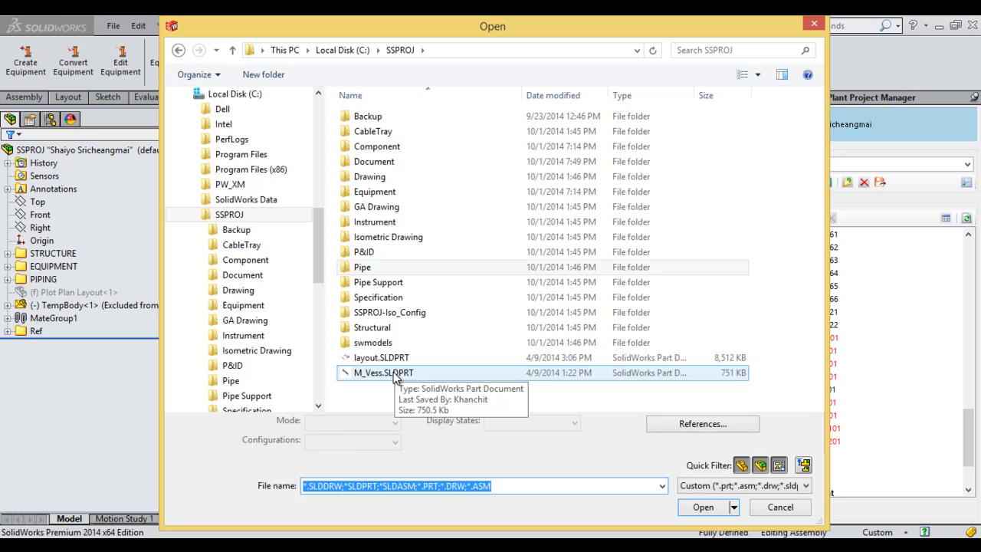
left_click(396, 376)
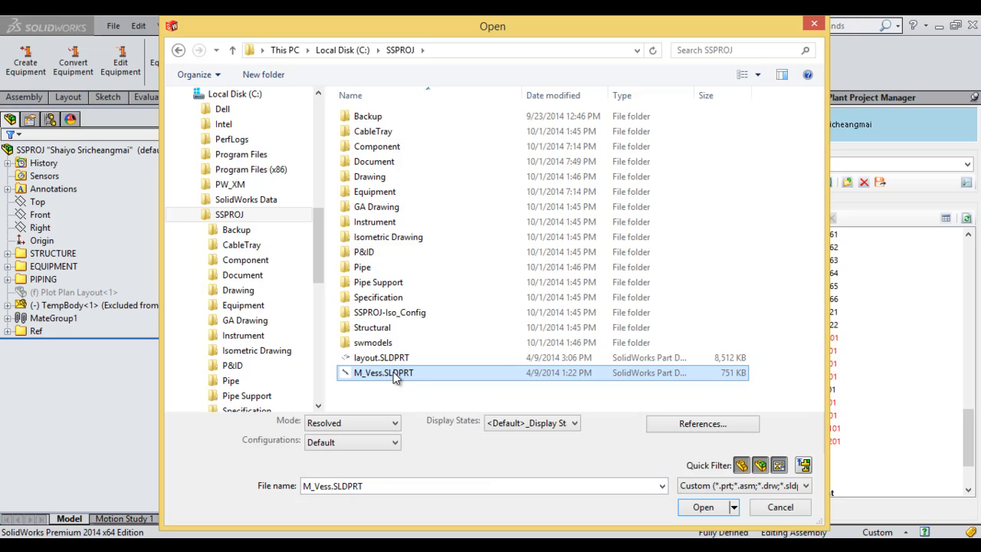
left_click(782, 75)
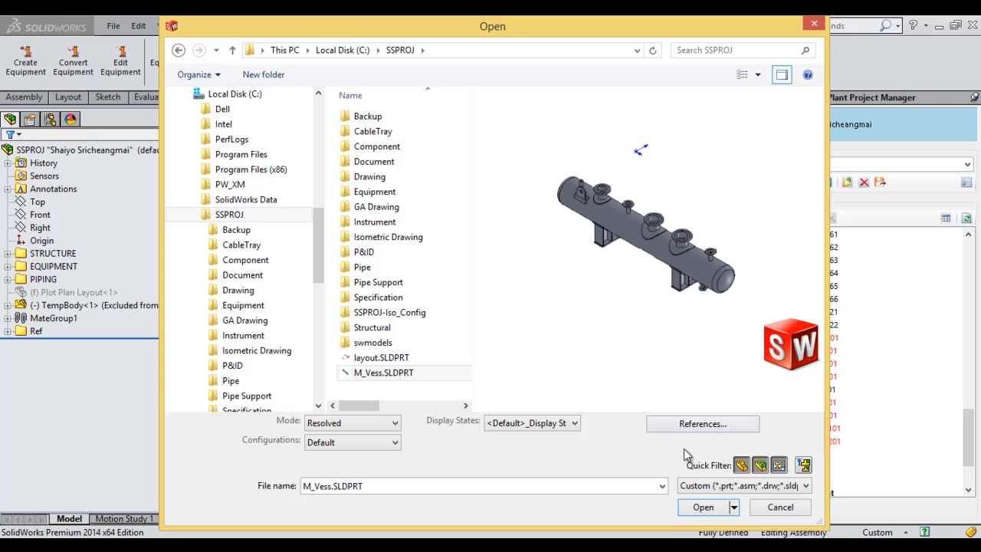
left_click(703, 506)
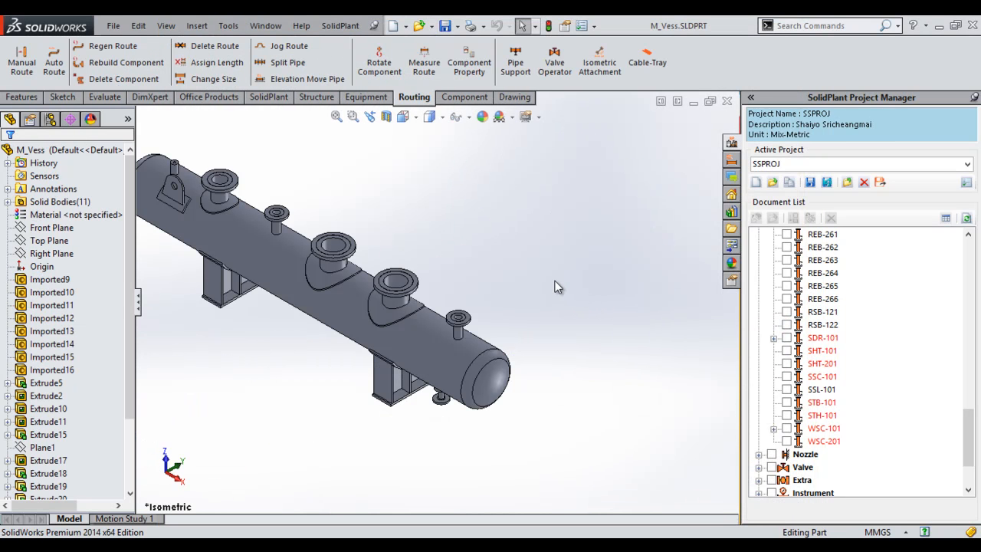
Step: Convert the imported vessel part into a SolidPlant equipment model tagged STH-101
key("f")
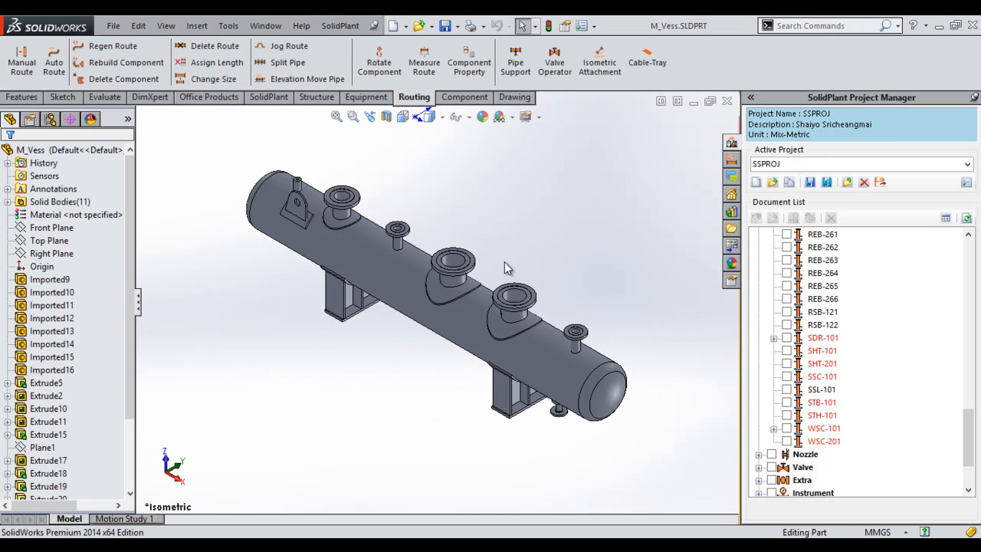
left_click(367, 96)
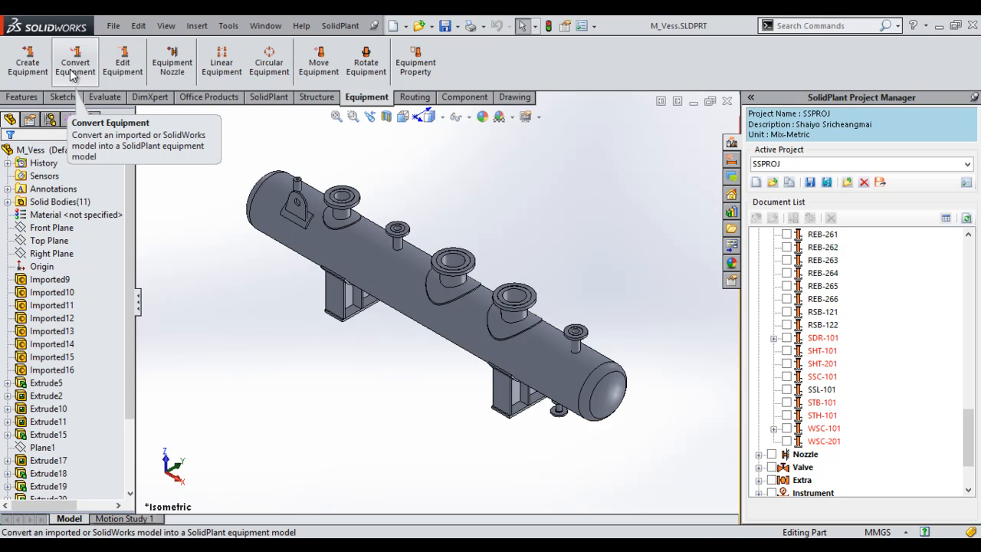
left_click(73, 73)
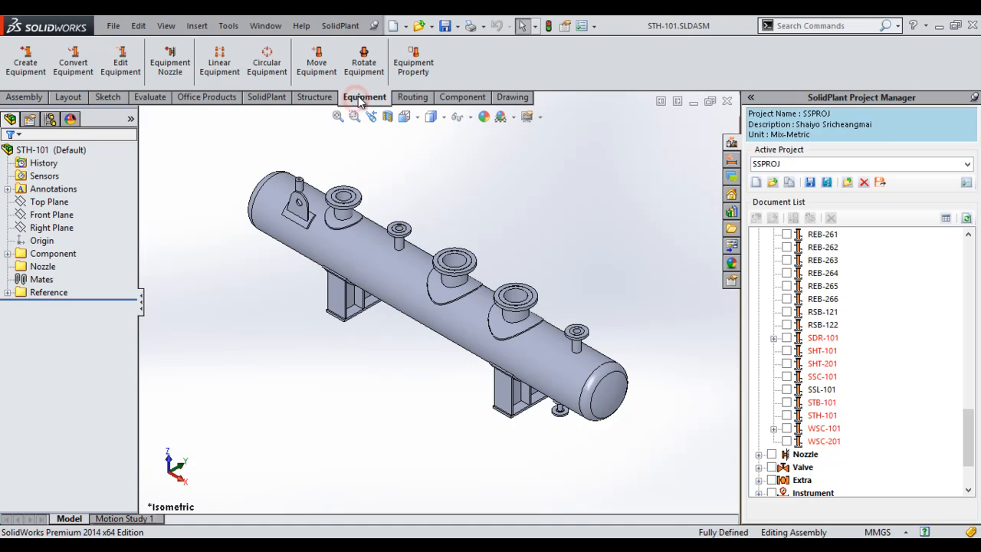
Step: Create the equipment nozzle tag STH-101-N1 with specification BIB01, main size 2 and line OVL02
left_click(168, 77)
left_click(107, 245)
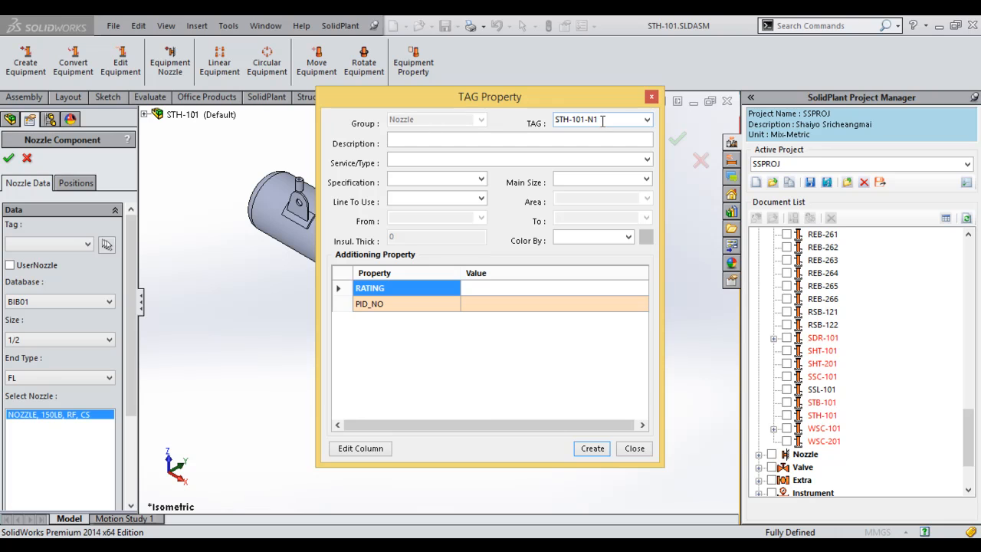
left_click(482, 179)
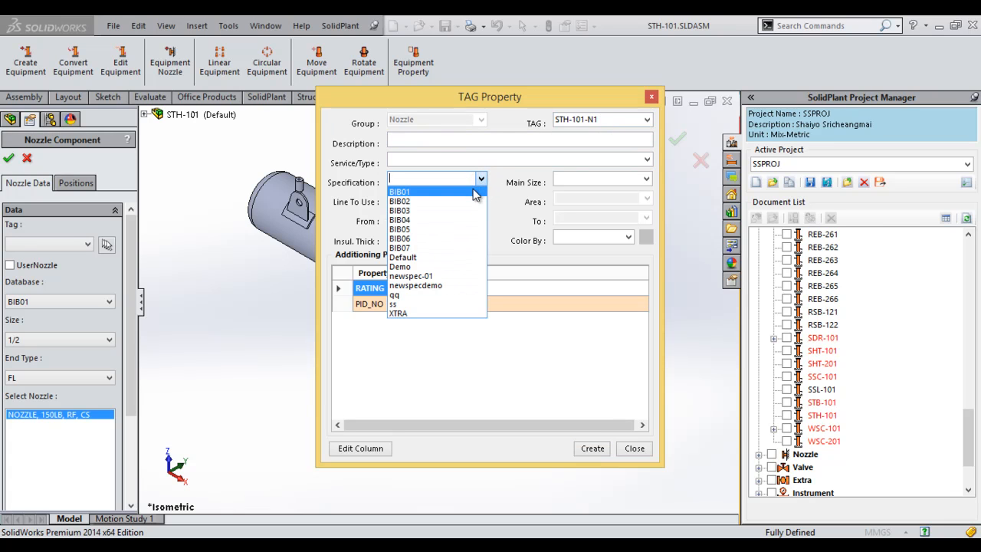
left_click(475, 191)
left_click(480, 201)
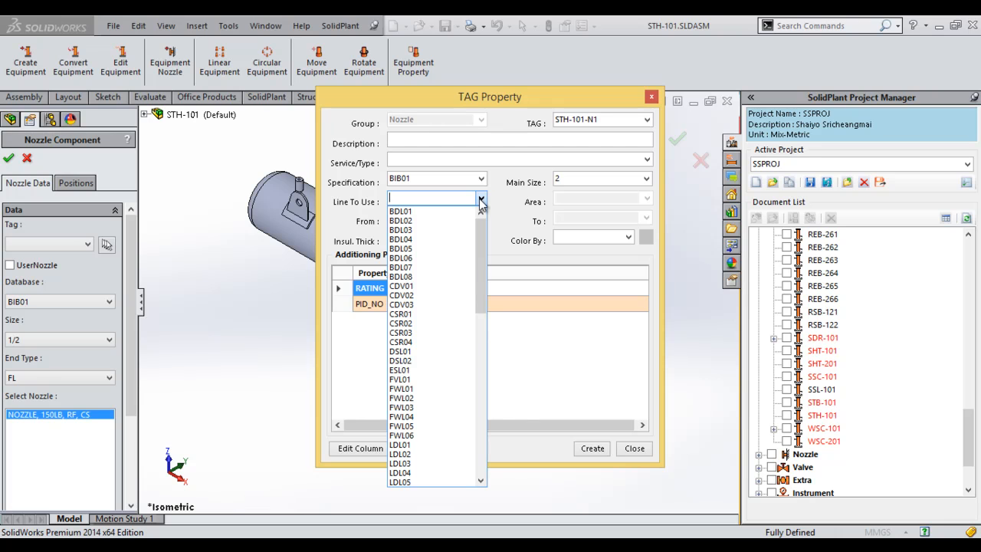
type("oVL01")
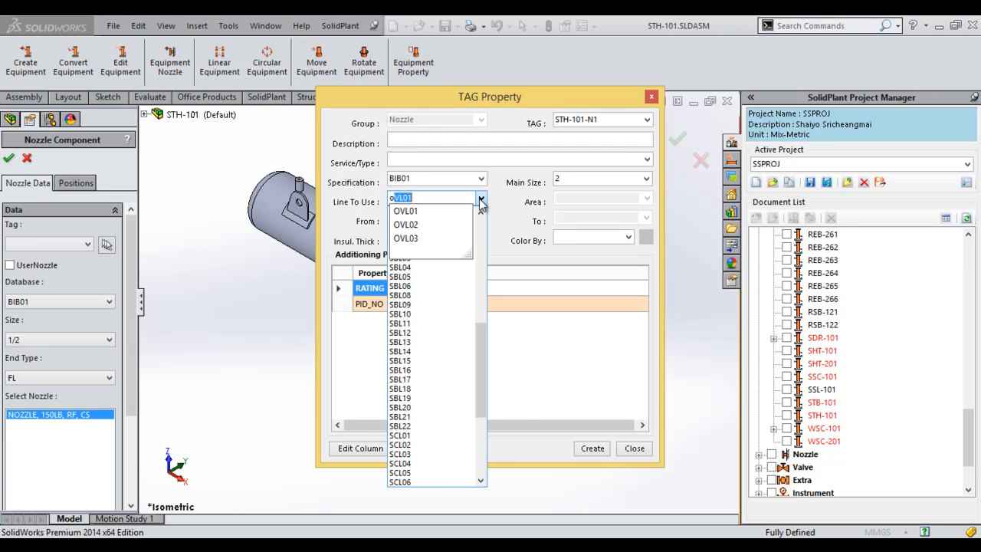
left_click(411, 226)
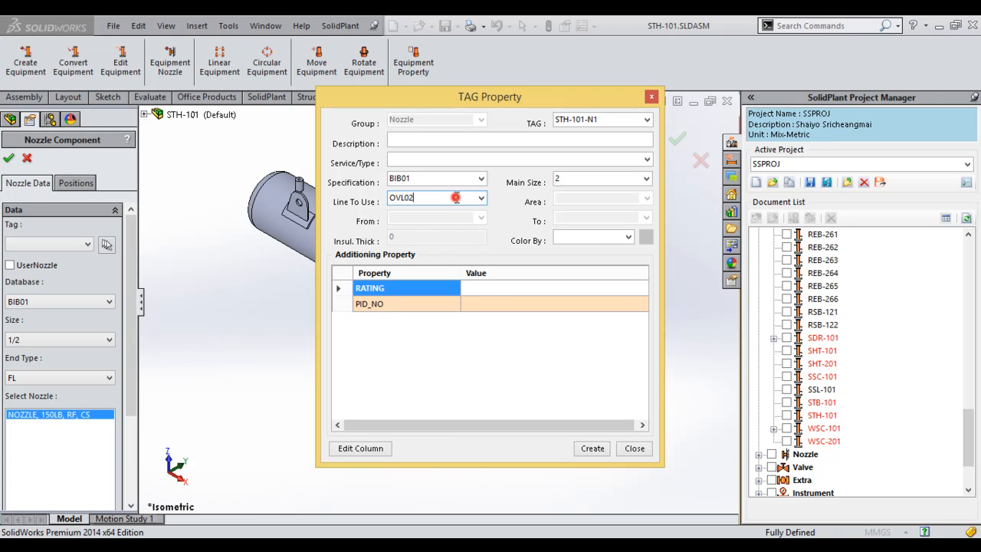
left_click(593, 449)
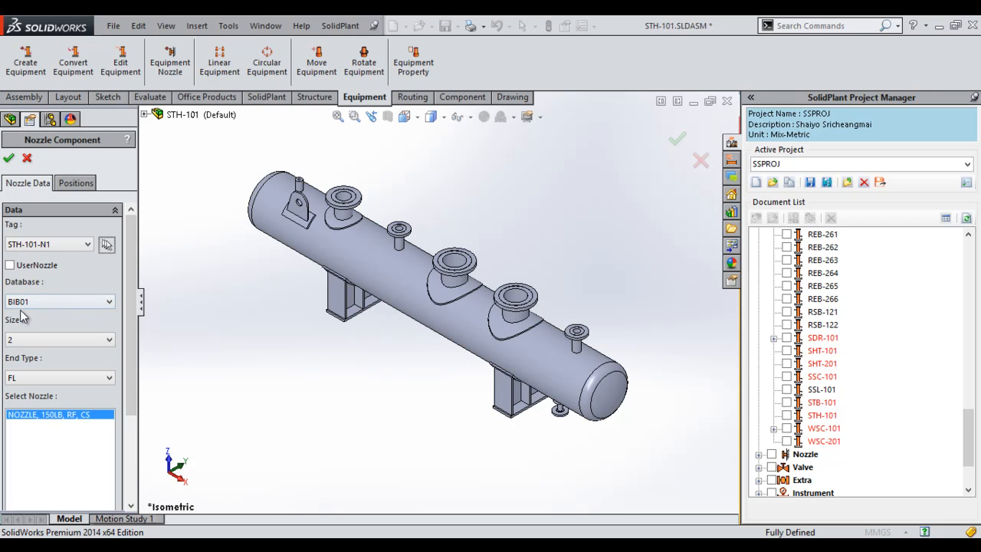
Step: Make STH-101-N1 a user nozzle, position it on the raised-face edge of the small upper flange nearest the front dished end, and flip its axis
left_click(23, 268)
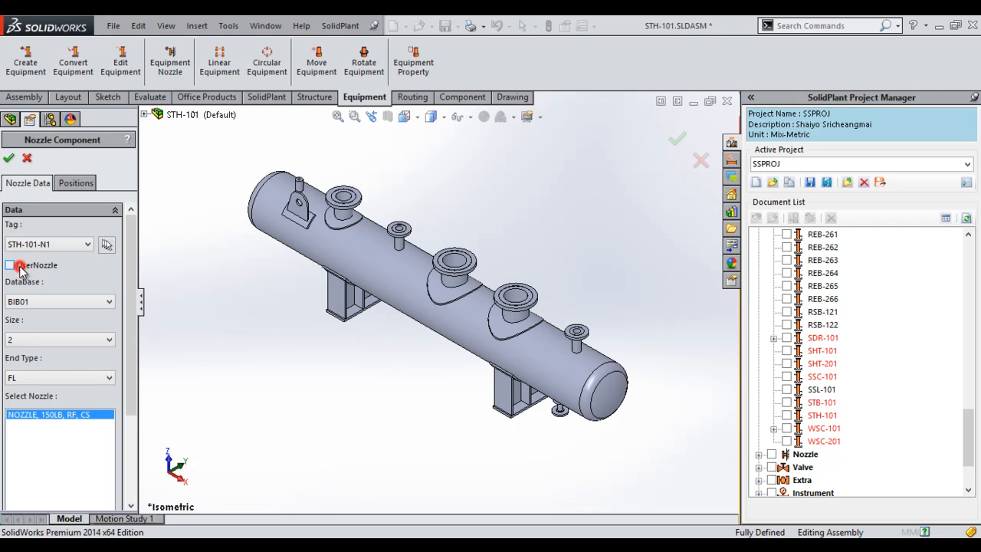
left_click(81, 184)
scroll(132, 253, "down", 3)
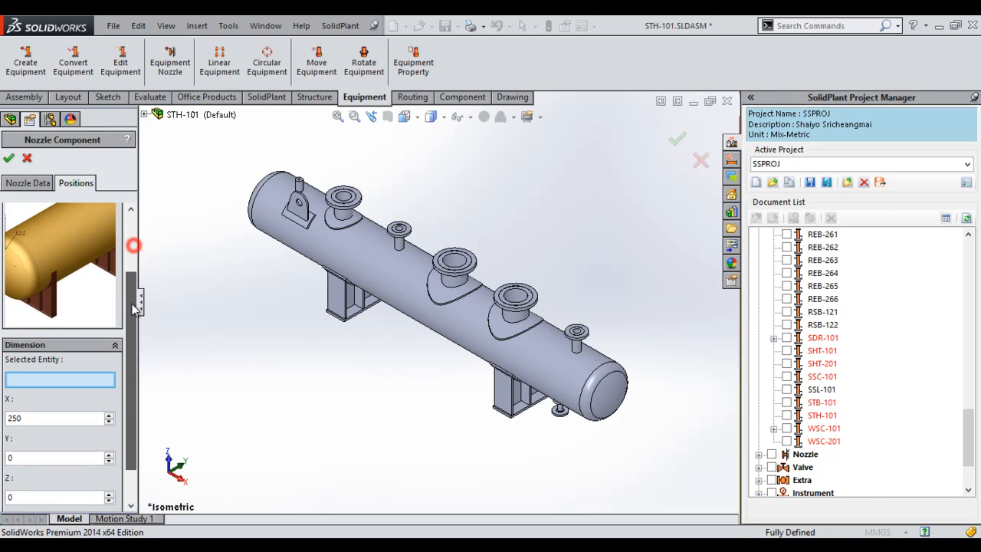
left_click(92, 350)
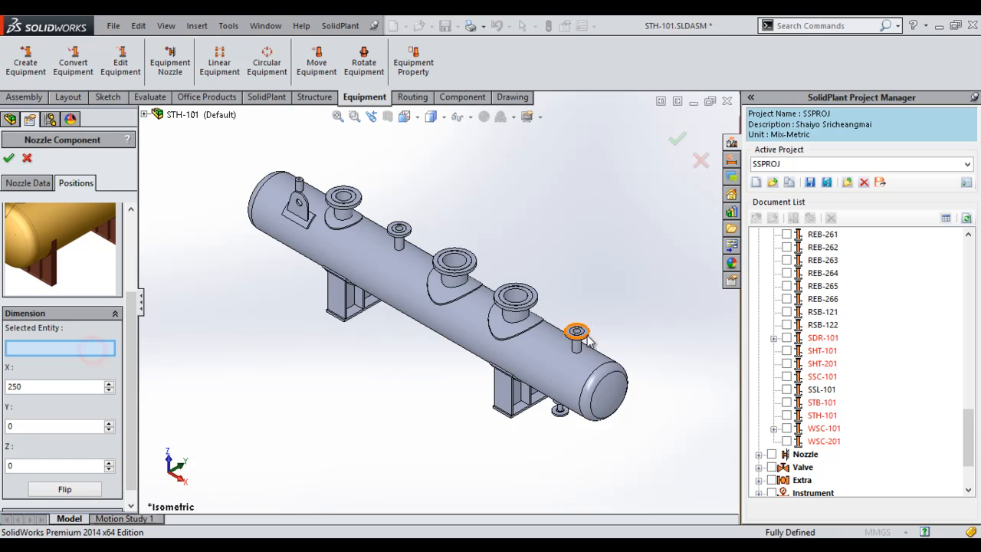
scroll(583, 331, "down", 10)
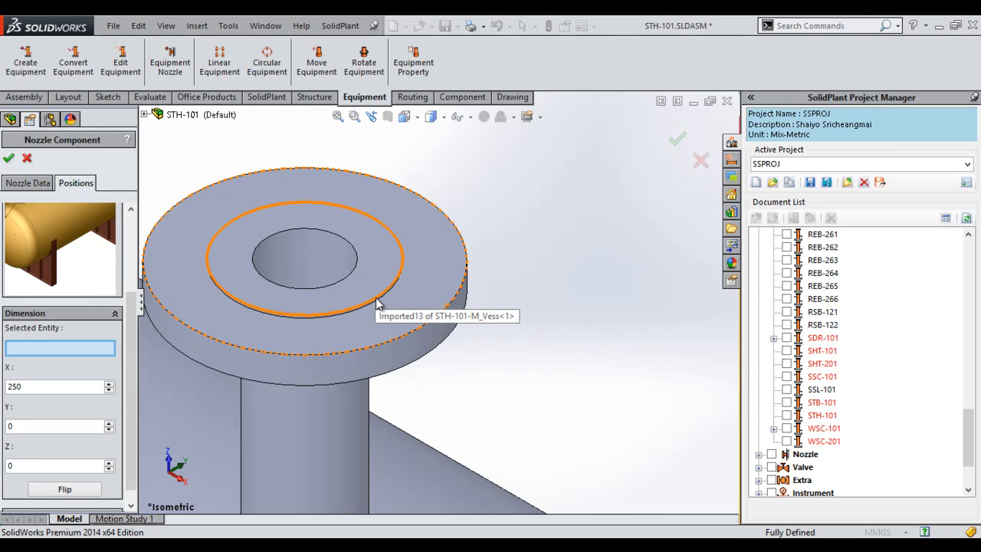
left_click(376, 302)
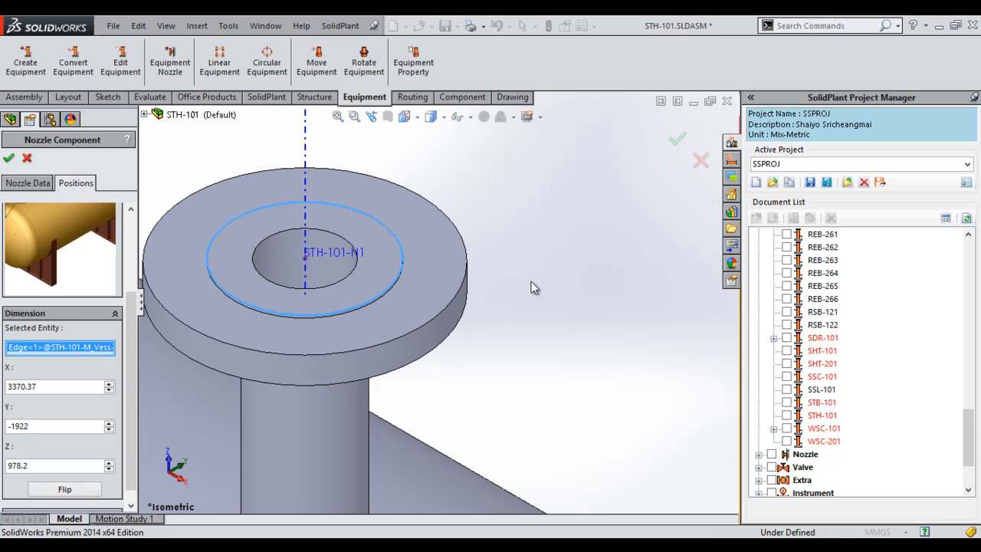
scroll(520, 292, "up", 5)
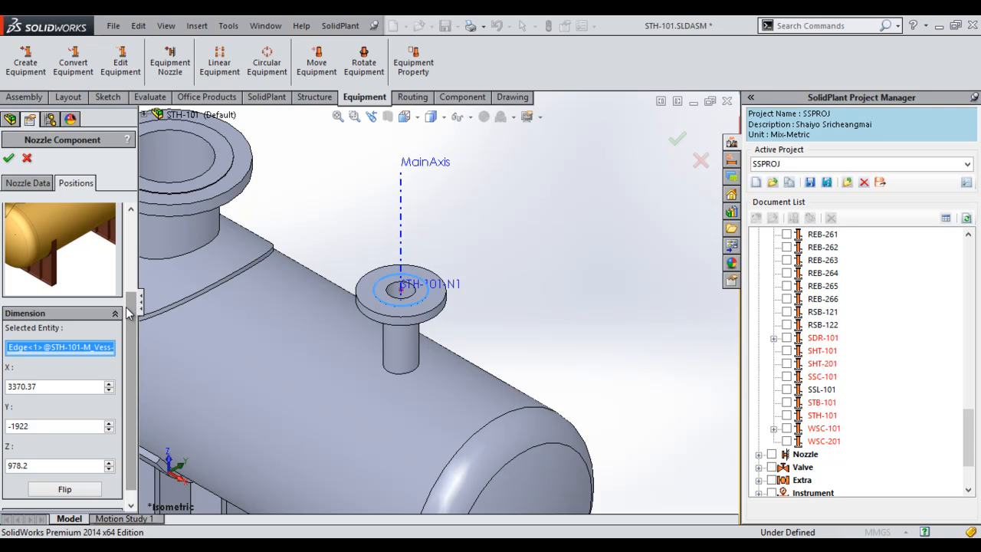
scroll(128, 312, "down", 1)
left_click(66, 476)
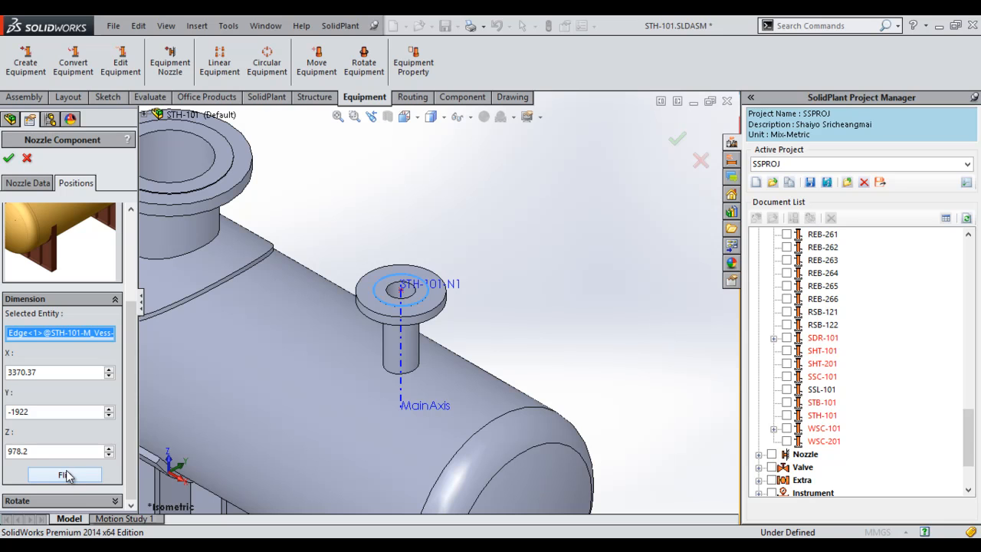
Step: Create the nozzle tag STH-101-N2 with specification BIB01, main size 2 and line OVL02 for another user nozzle
left_click_drag(131, 327, 141, 233)
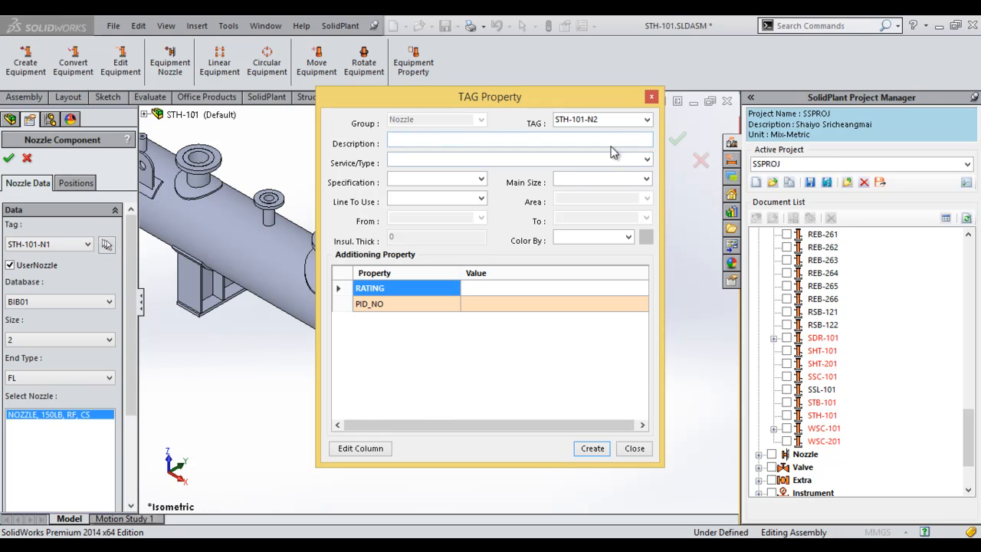
left_click(481, 178)
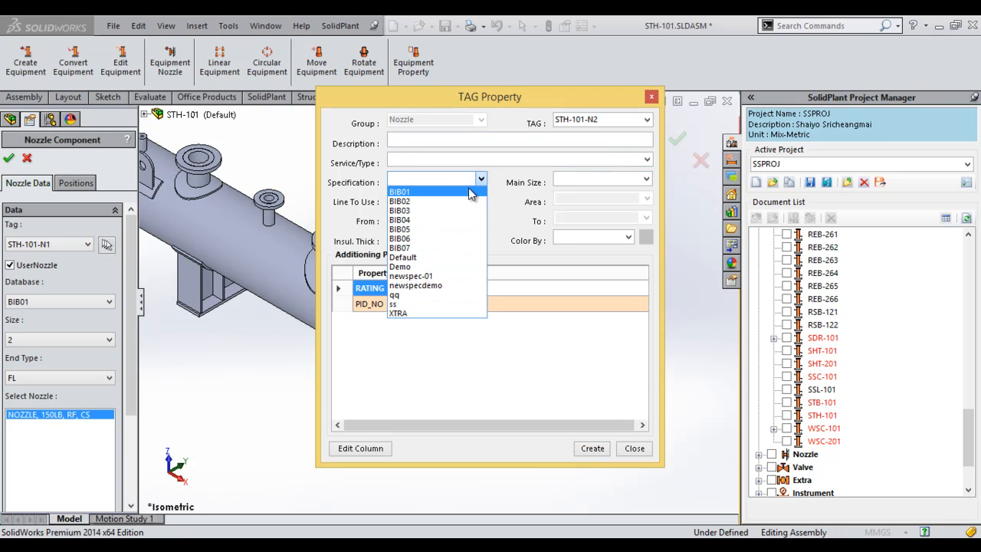
left_click(470, 192)
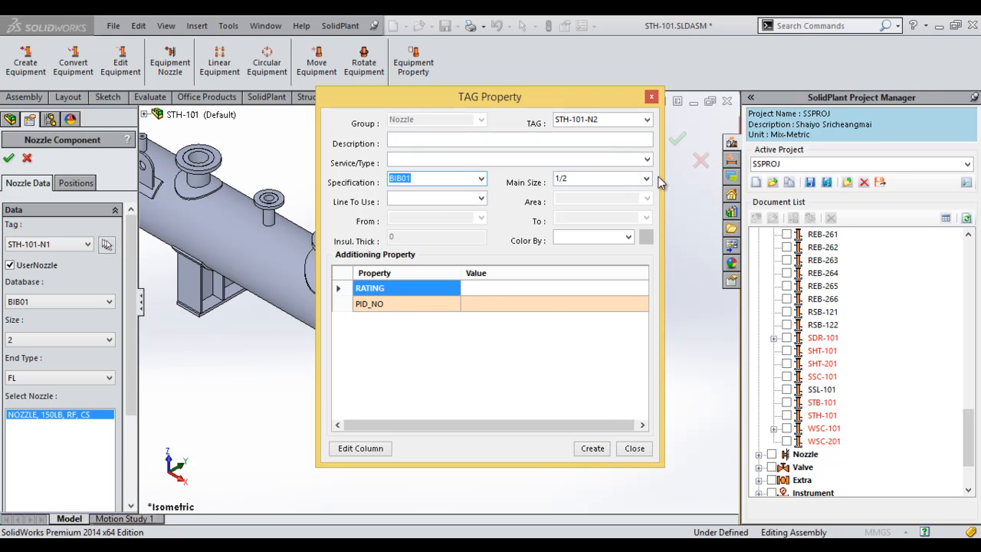
left_click(644, 181)
left_click(558, 190)
left_click(443, 198)
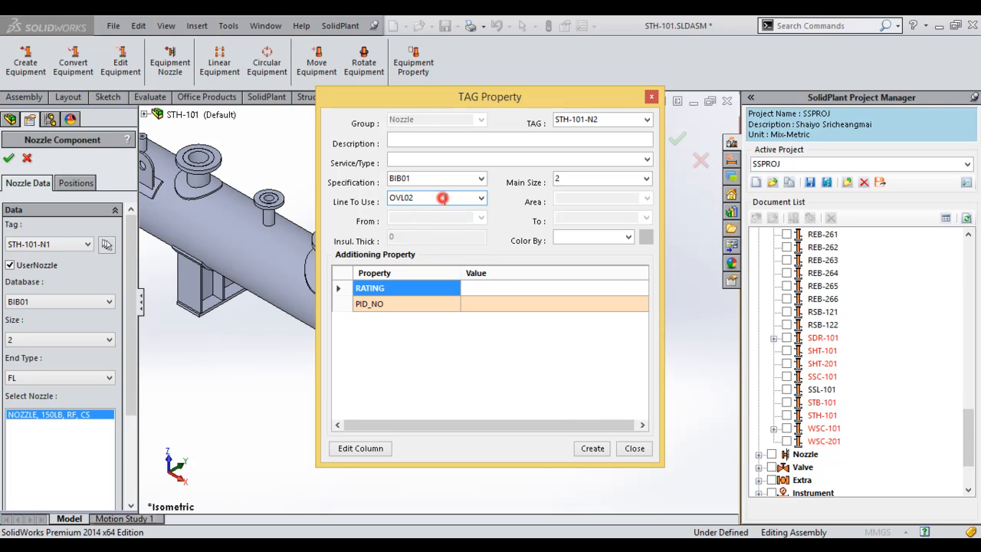
left_click(593, 449)
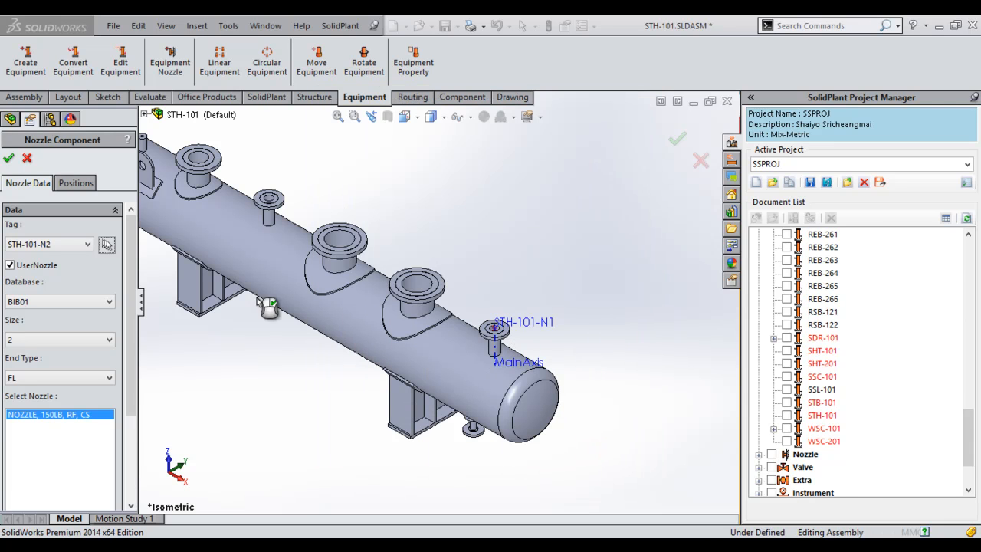
left_click(37, 265)
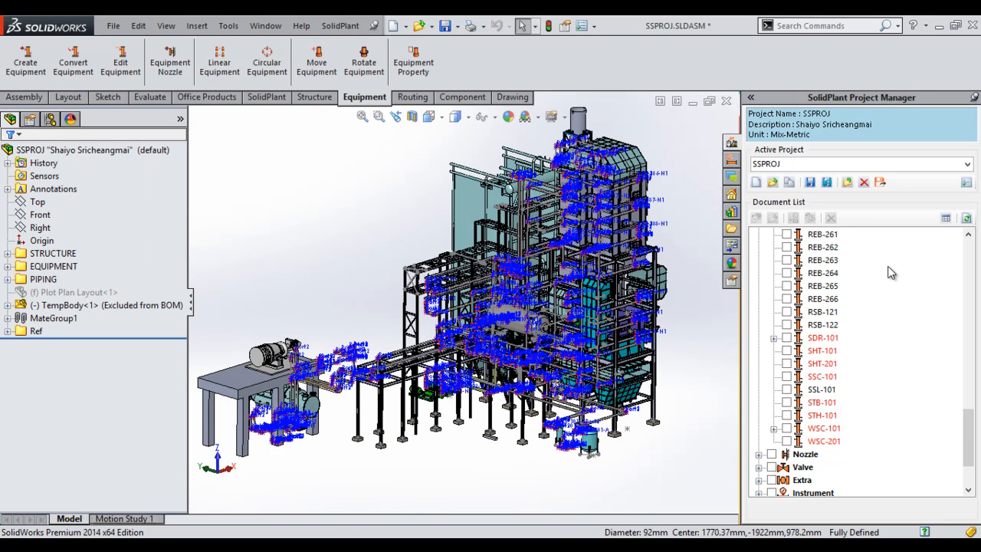
Step: Refresh the tags in the SSPROJ project's document list
left_click(967, 219)
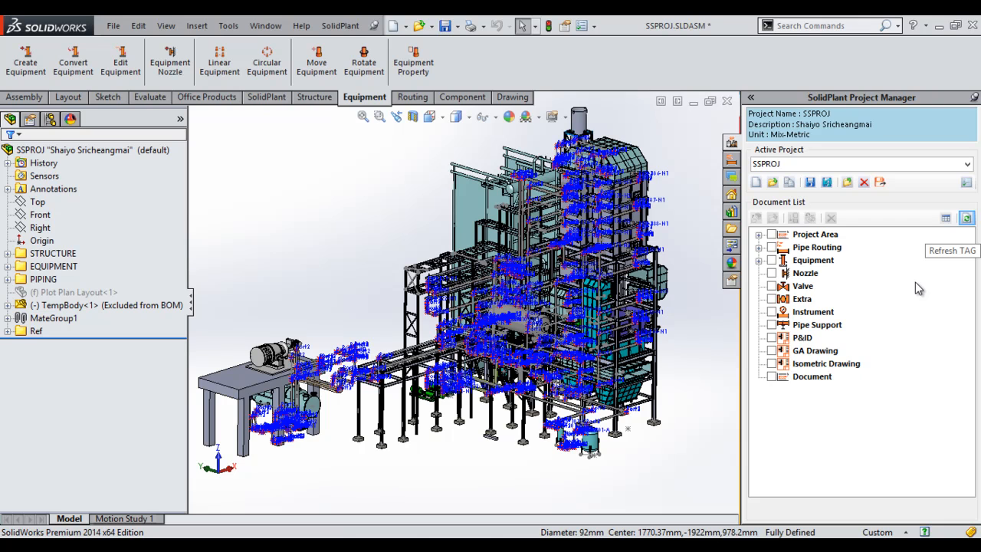